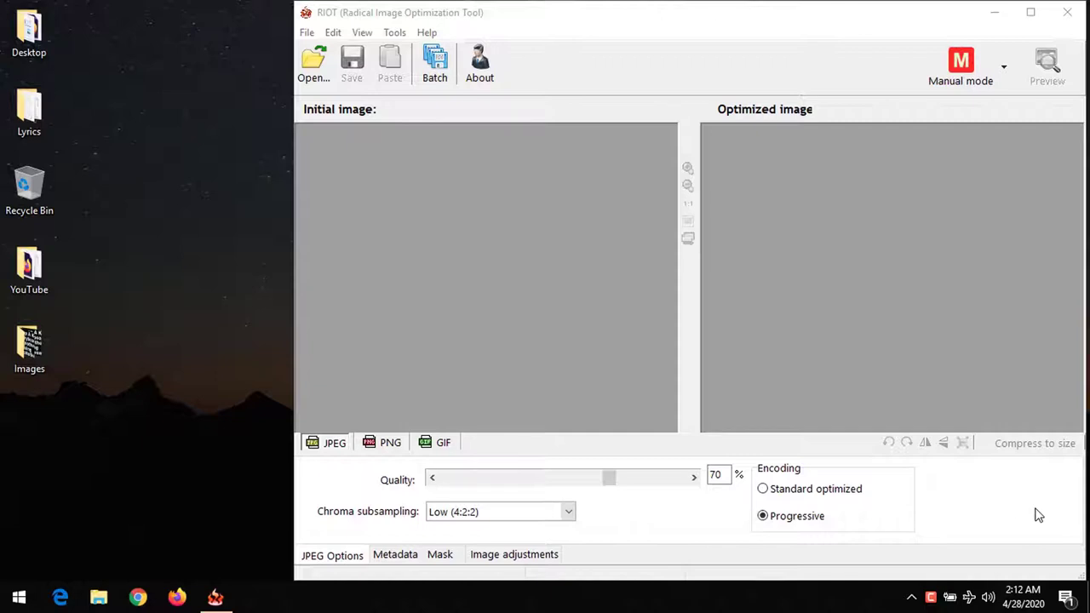
Open the Batch optimizer and enlarge its window at the top of the screen
left_click(434, 66)
left_click_drag(431, 78, 454, 57)
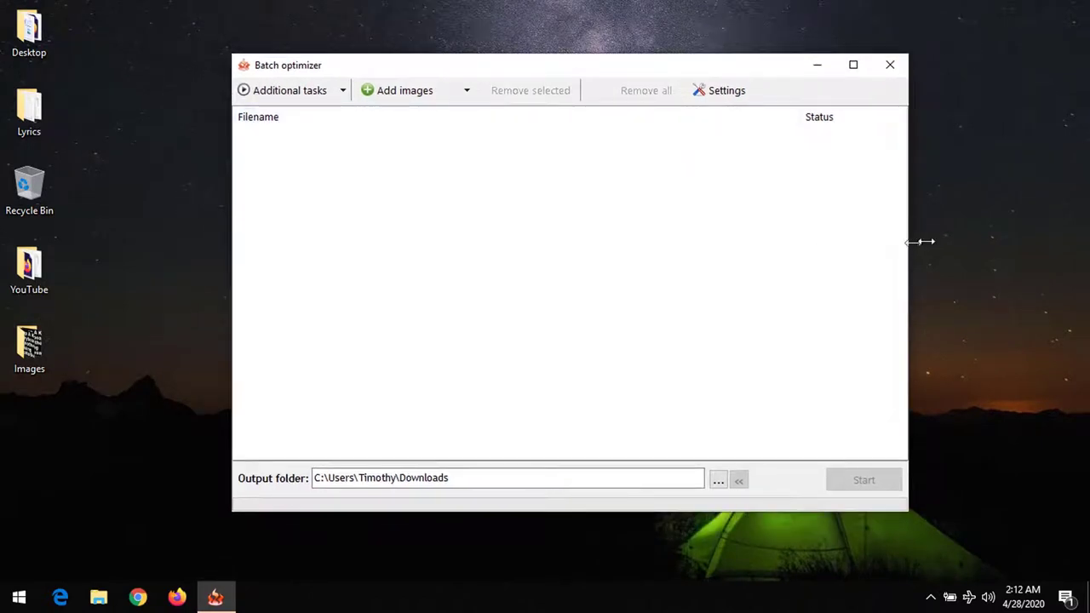
left_click_drag(907, 241, 1086, 220)
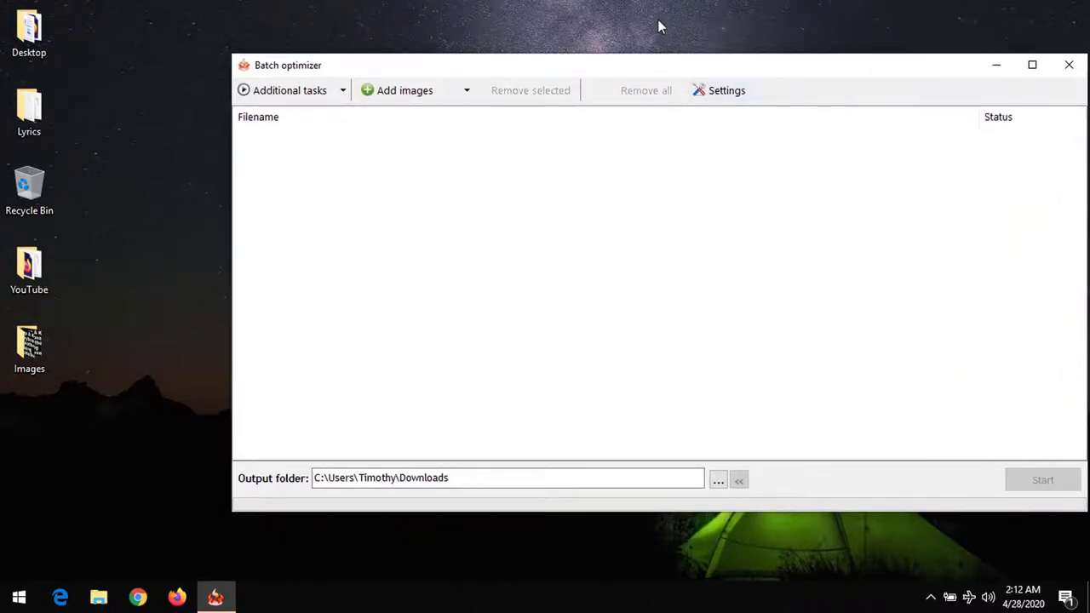
left_click_drag(641, 60, 635, 7)
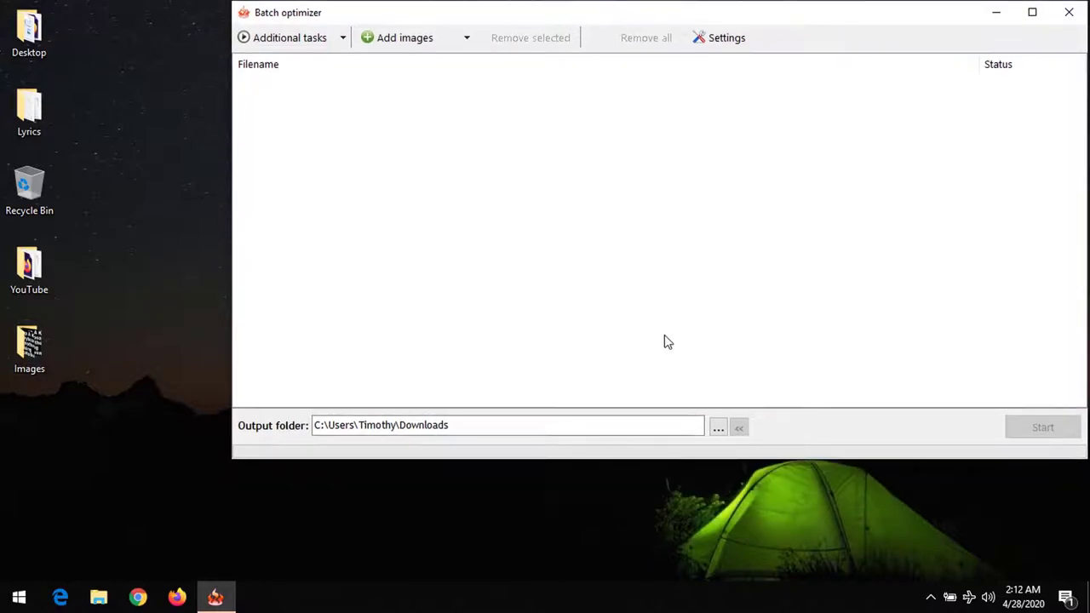
left_click_drag(664, 462, 684, 579)
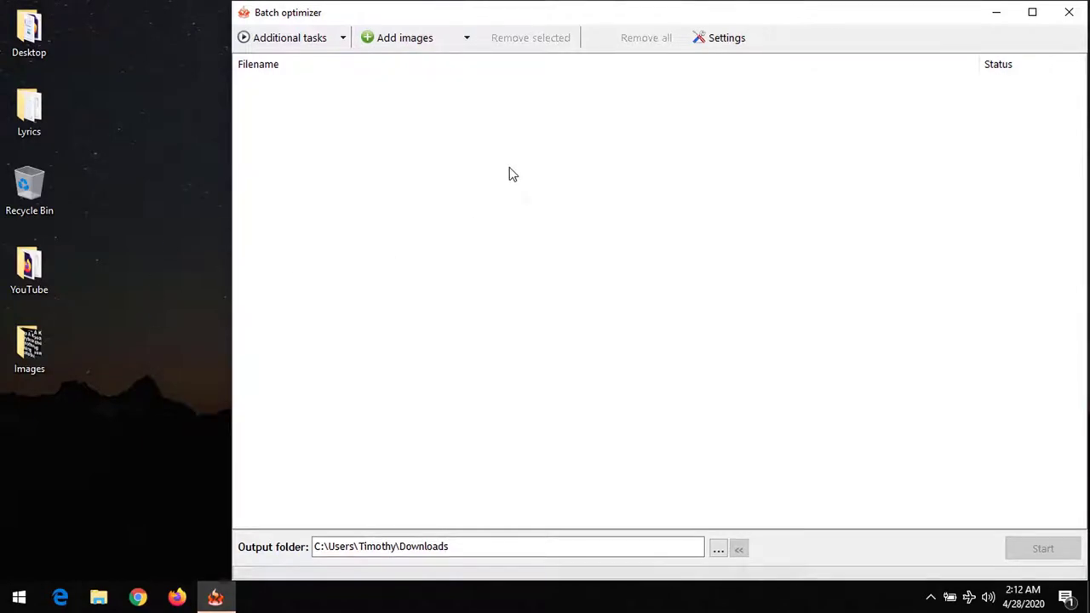
Drag all four PNGs from the desktop Images folder into the batch list
left_click(414, 48)
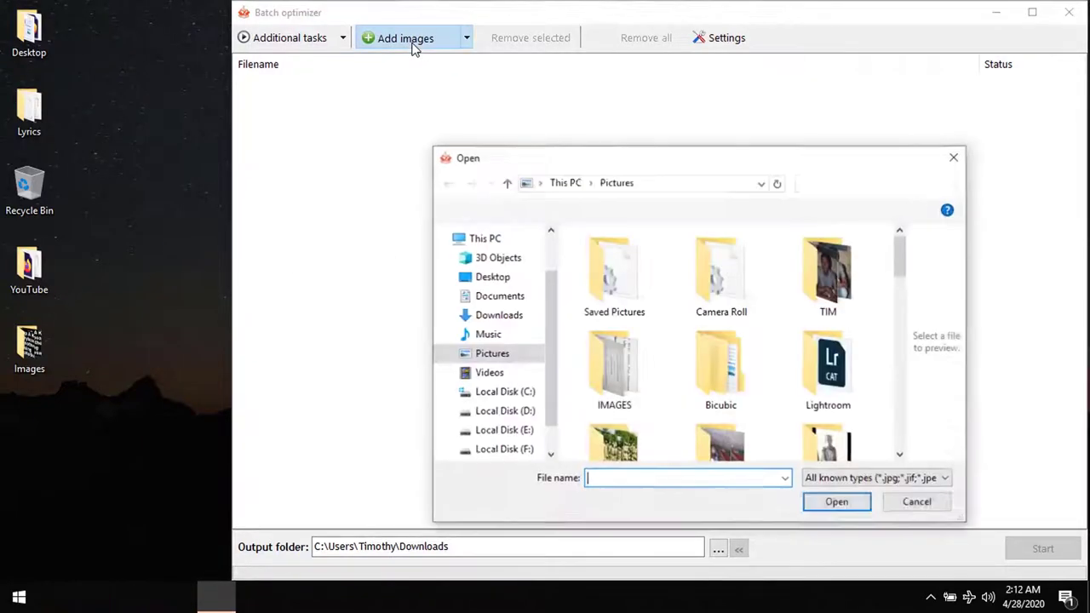
left_click(956, 159)
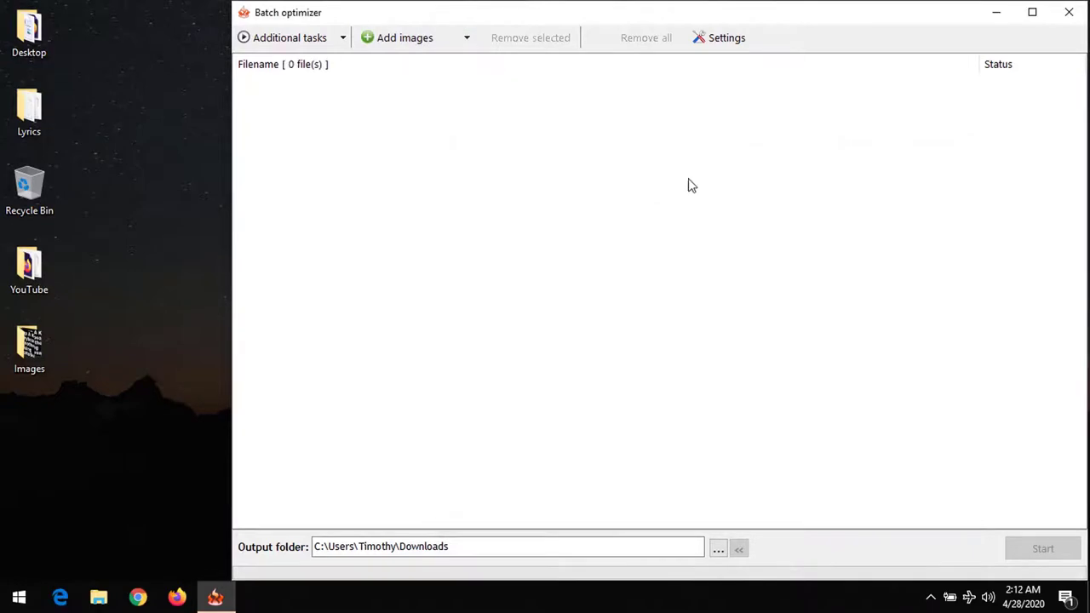
double_click(26, 354)
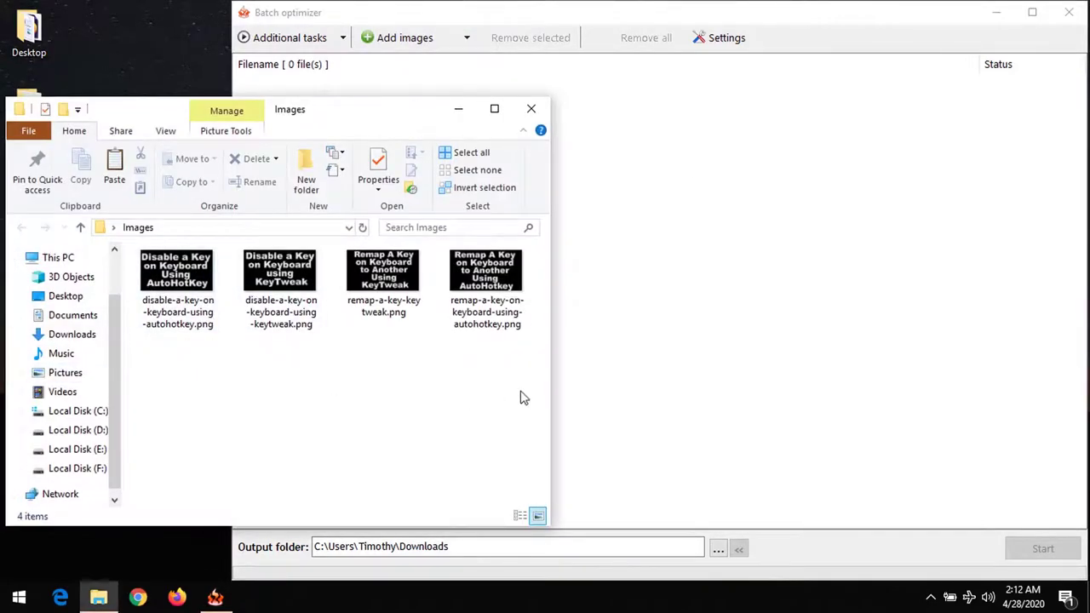
mouse_move(530, 400)
left_mouse_down()
mouse_move(255, 369)
mouse_move(115, 252)
left_mouse_up()
left_click_drag(182, 298, 808, 269)
left_click(456, 109)
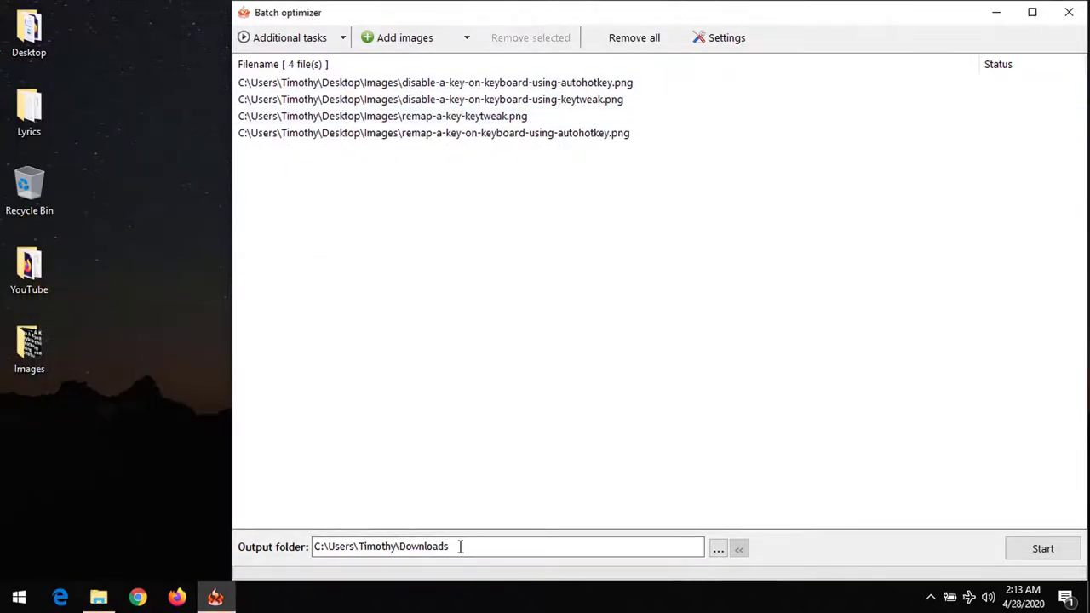
left_click_drag(457, 549, 411, 546)
Change the batch output folder from Downloads to Desktop
left_click(550, 555)
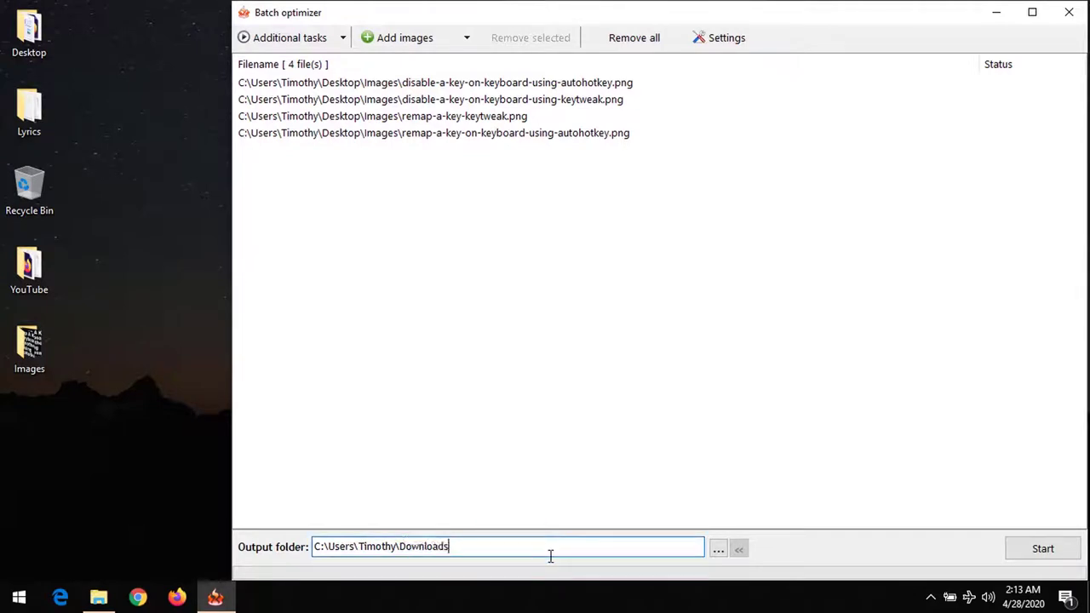
left_click(720, 552)
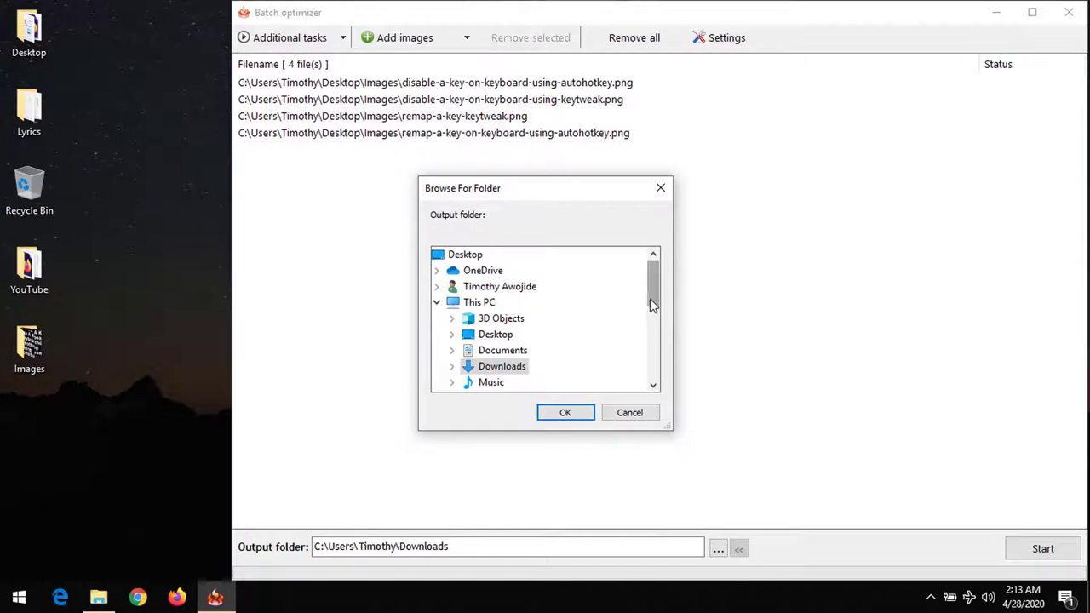
left_click(500, 336)
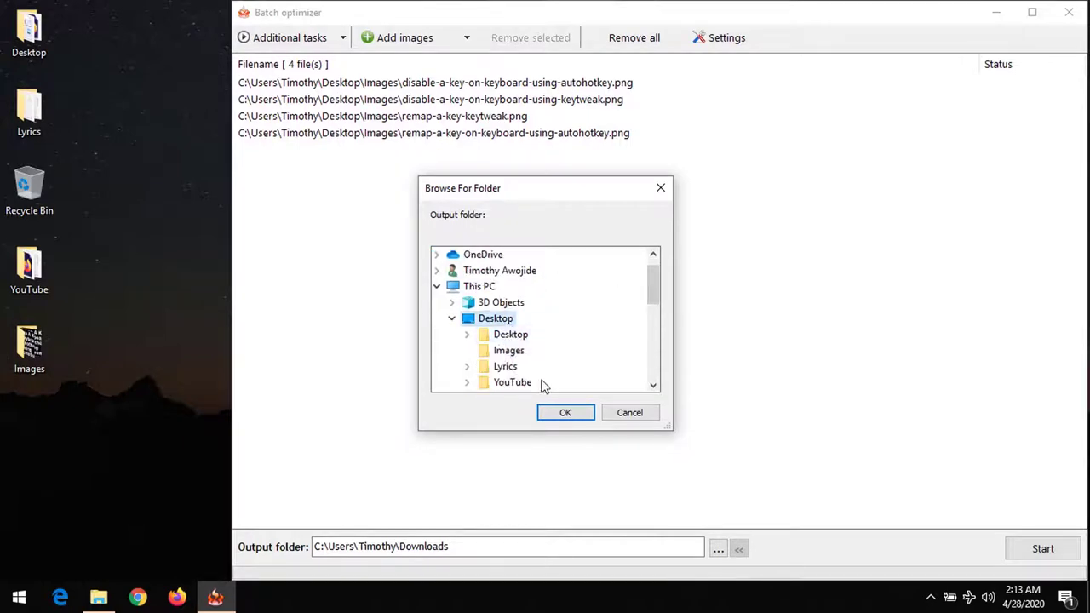
left_click(564, 413)
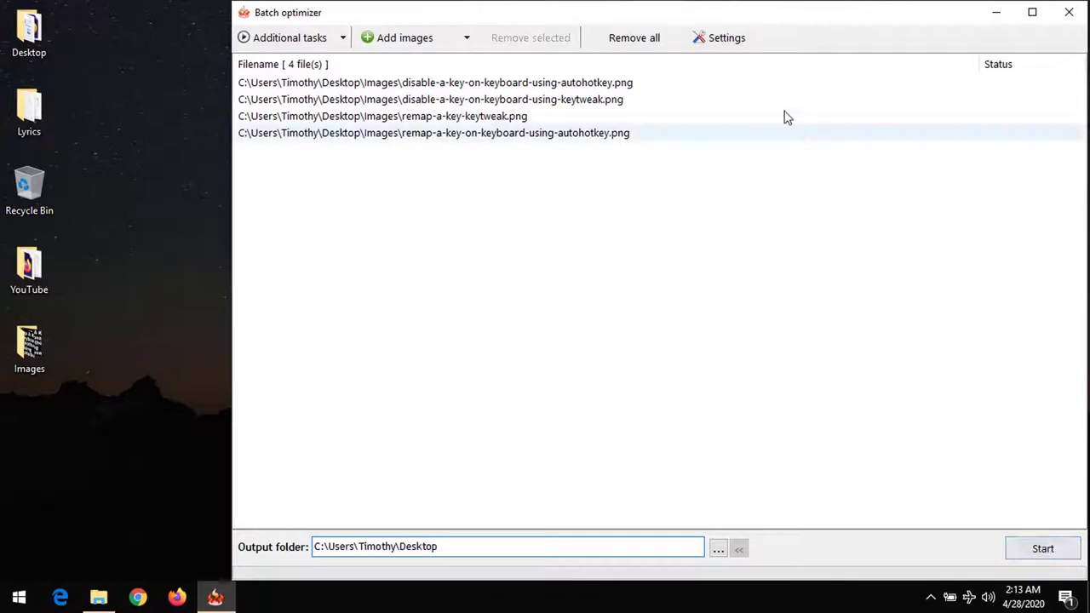
left_click(733, 41)
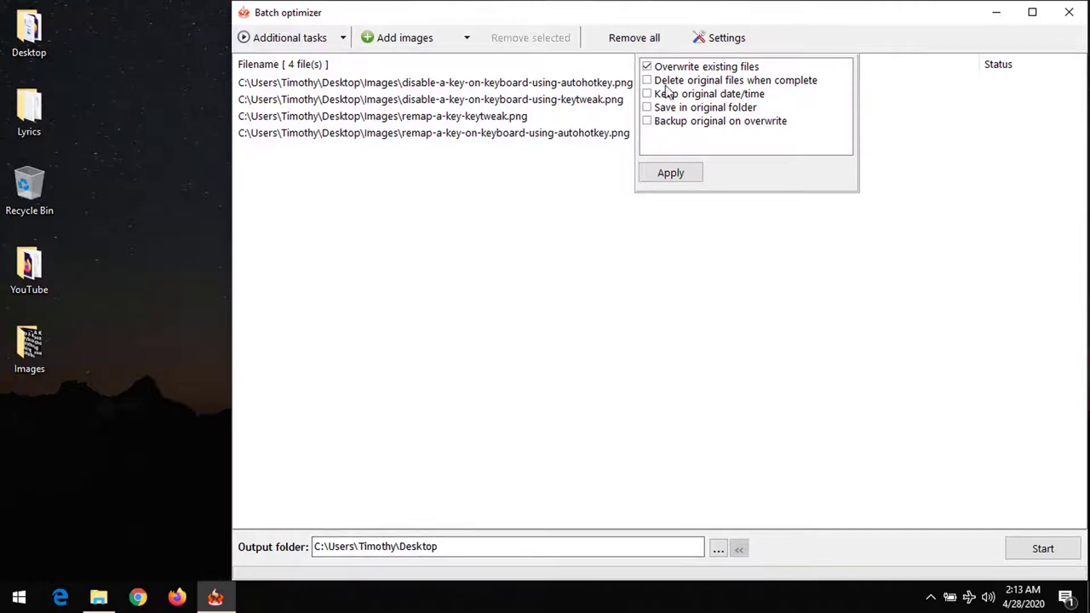
Apply the settings and compress the four images, allowing existing files to be overwritten
left_click(662, 178)
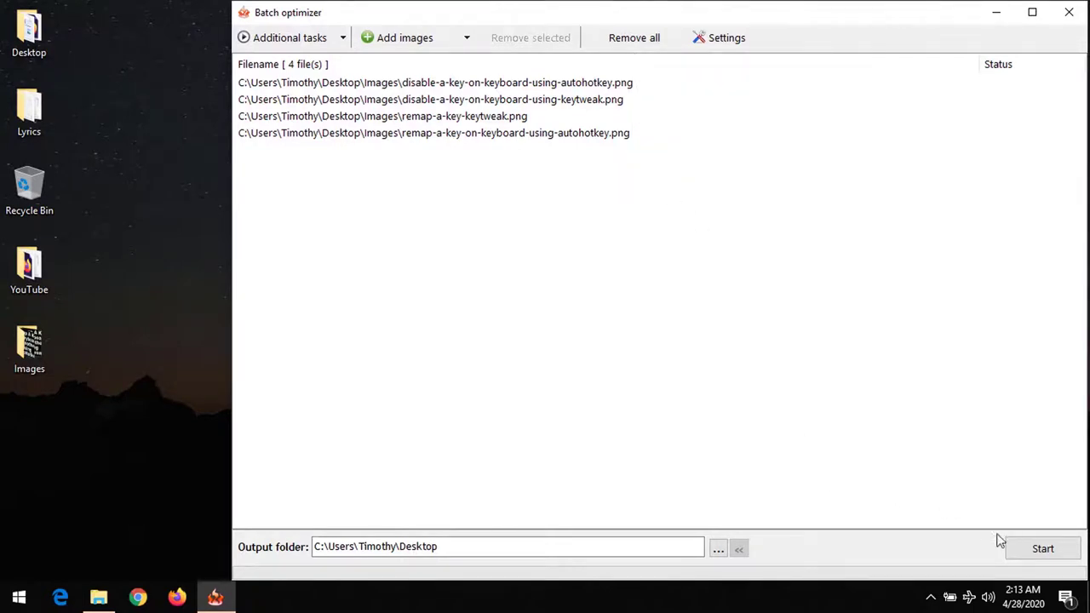
left_click(1027, 553)
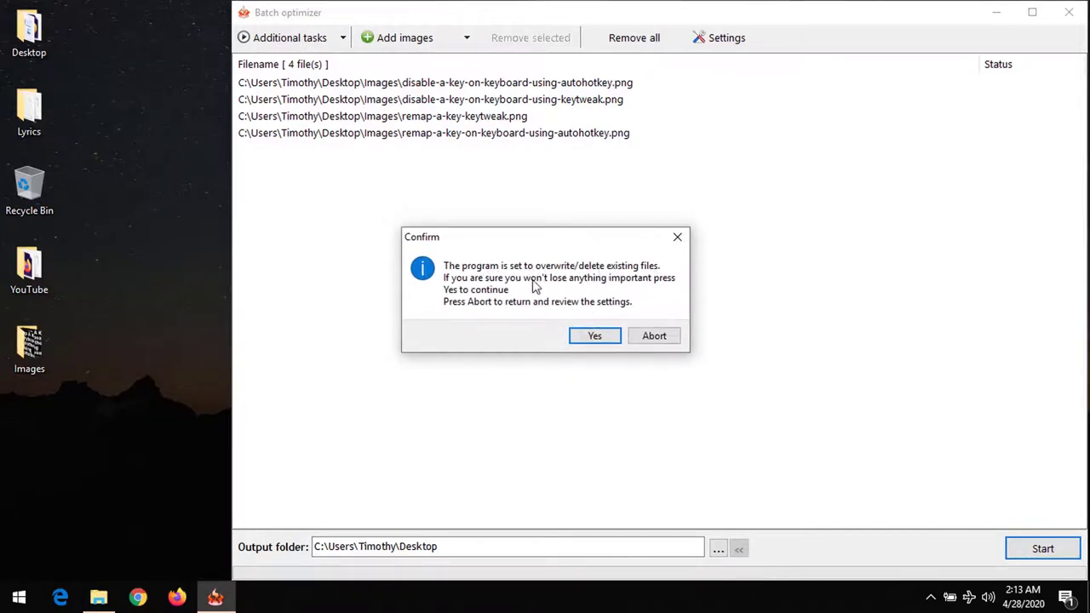
left_click(594, 338)
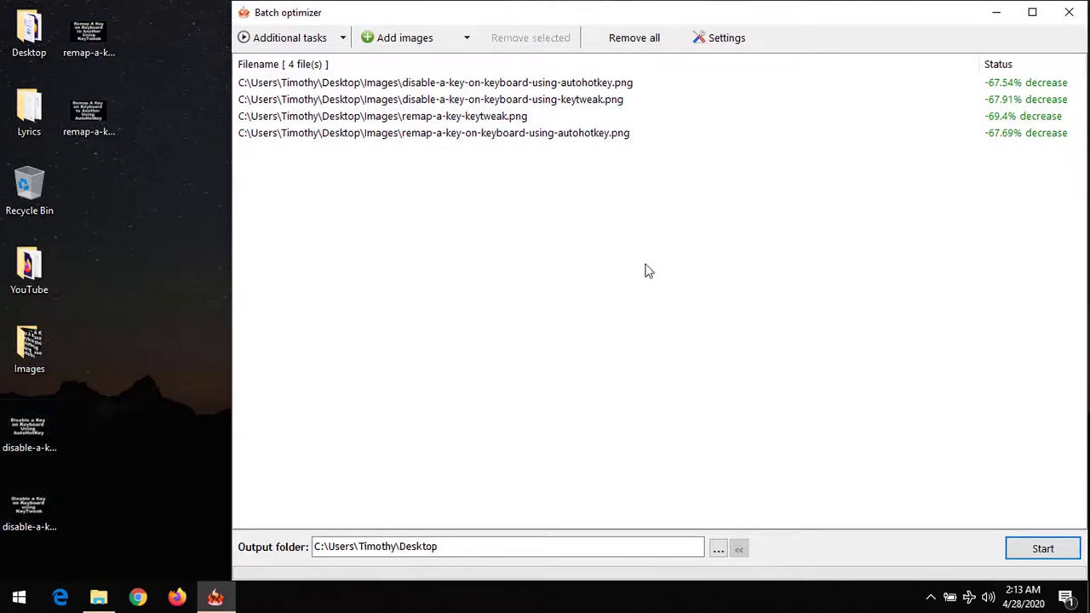
left_click(1068, 12)
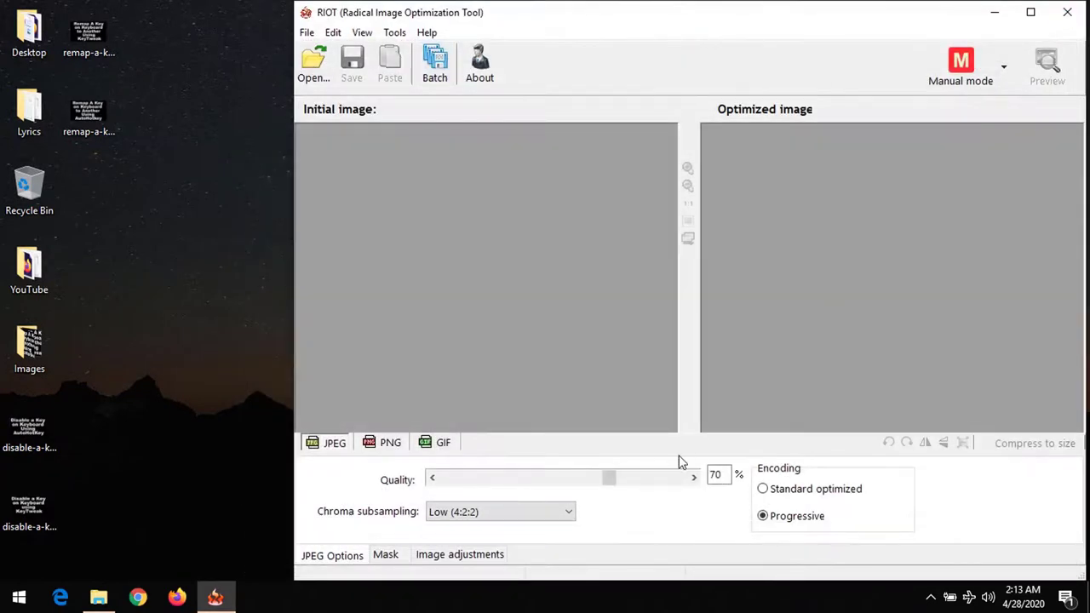
left_click_drag(610, 482, 617, 483)
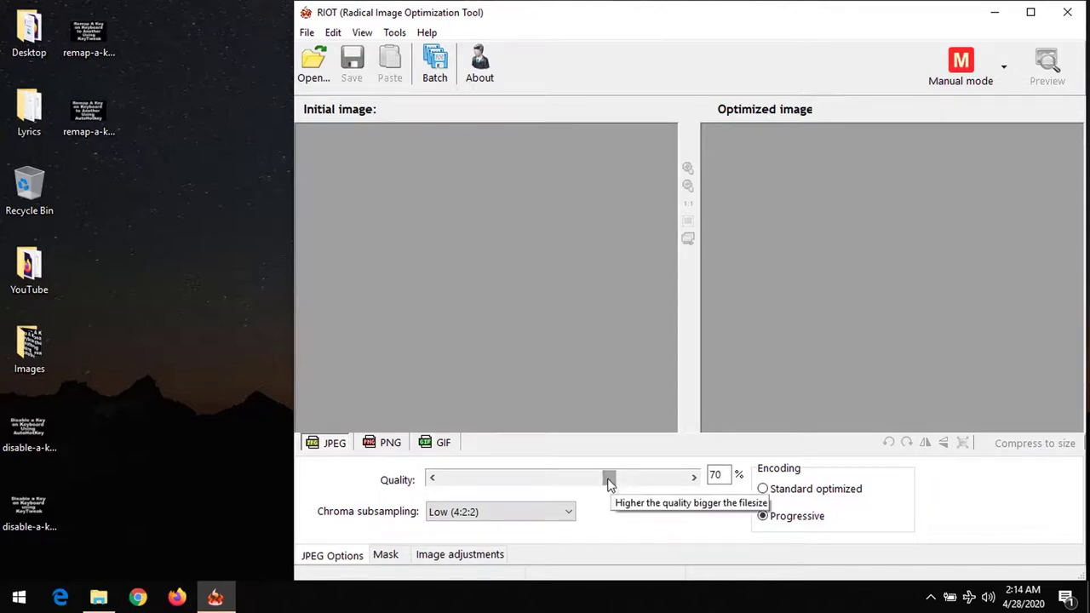
left_click_drag(611, 481, 617, 480)
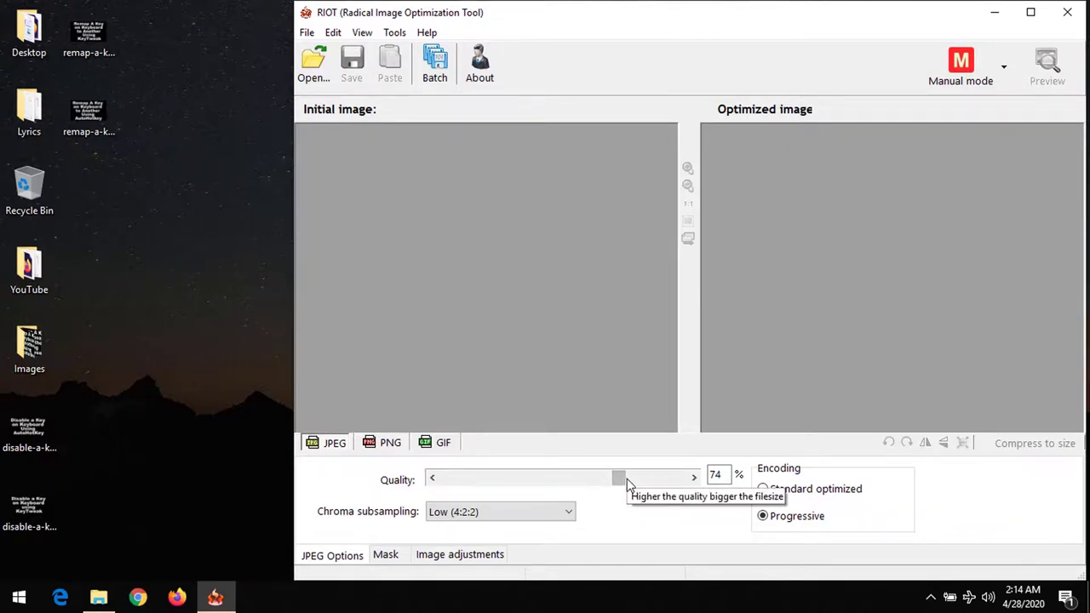
left_click_drag(620, 482, 610, 485)
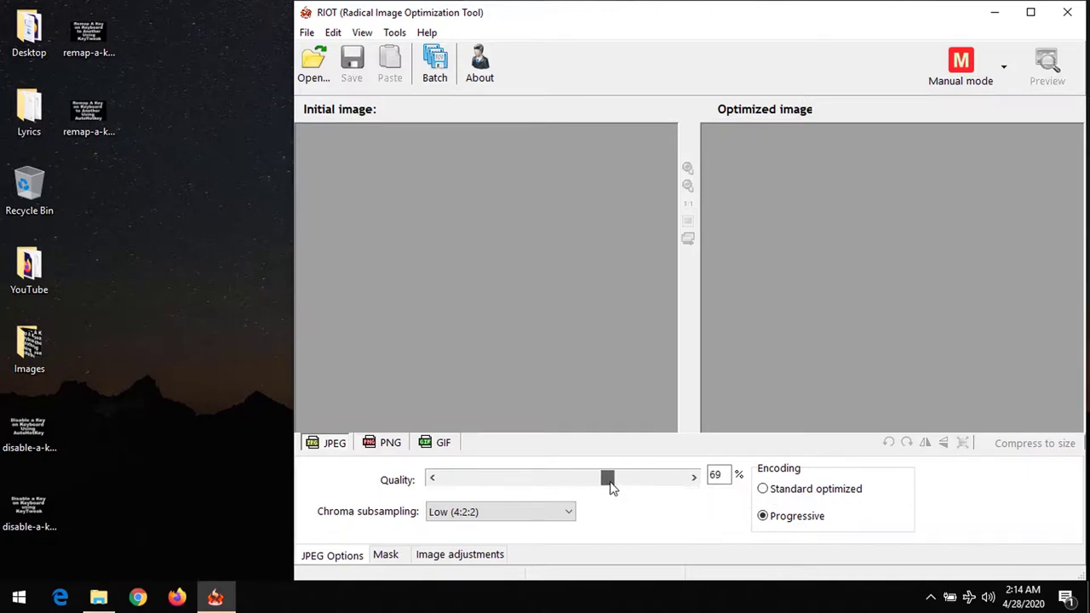
left_click_drag(610, 485, 607, 485)
mouse_move(608, 480)
left_click_drag(610, 485, 610, 486)
Reopen the Batch optimizer and remove all four images from its list
left_click(436, 58)
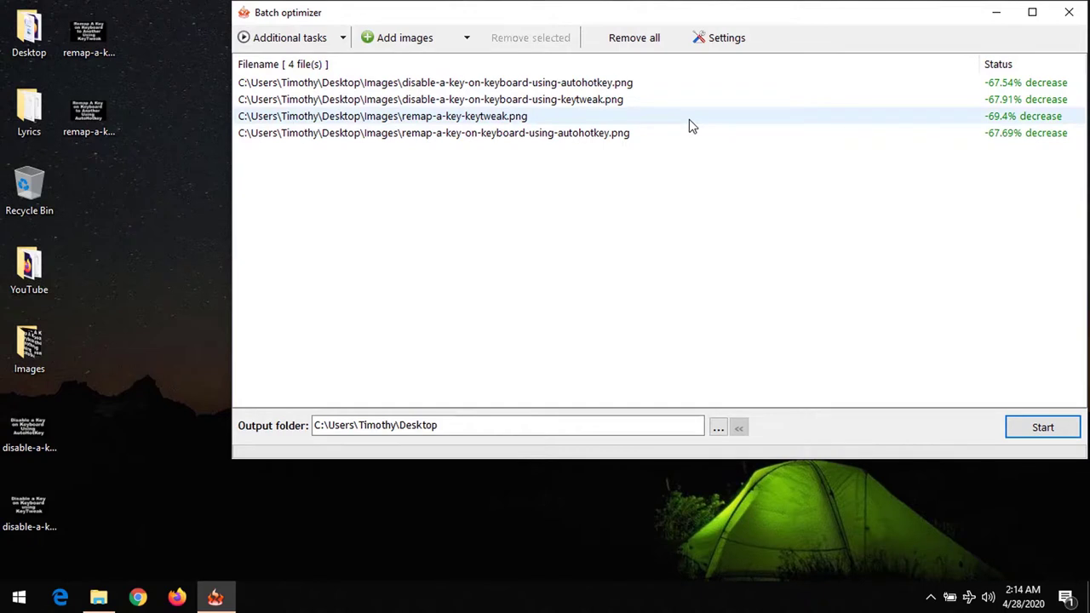
left_click(645, 40)
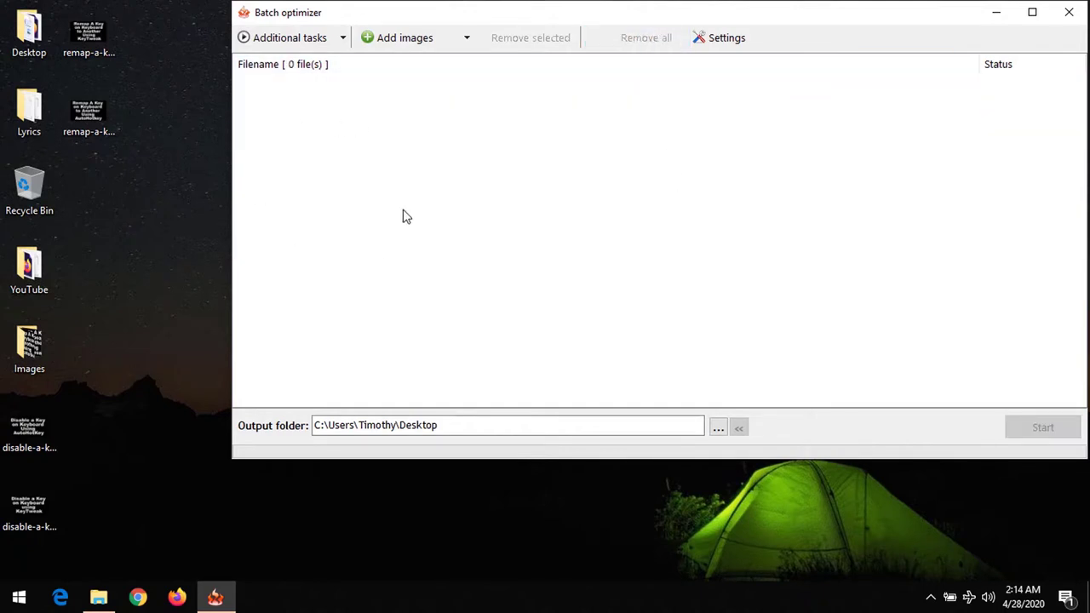